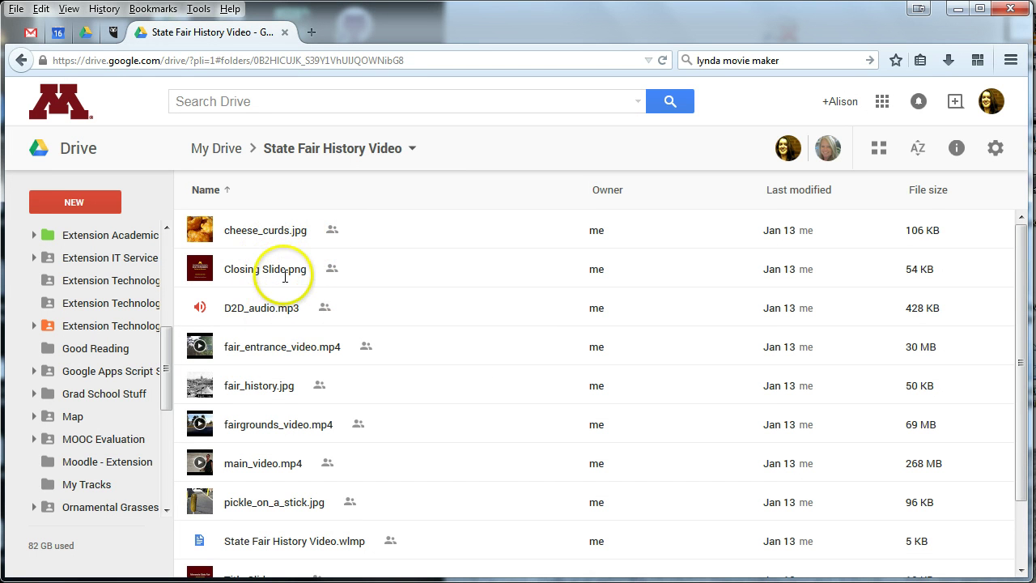
- Scroll the Drive file list, then bring the local State Fair History Video folder window forward
scroll(271, 275, down, 1)
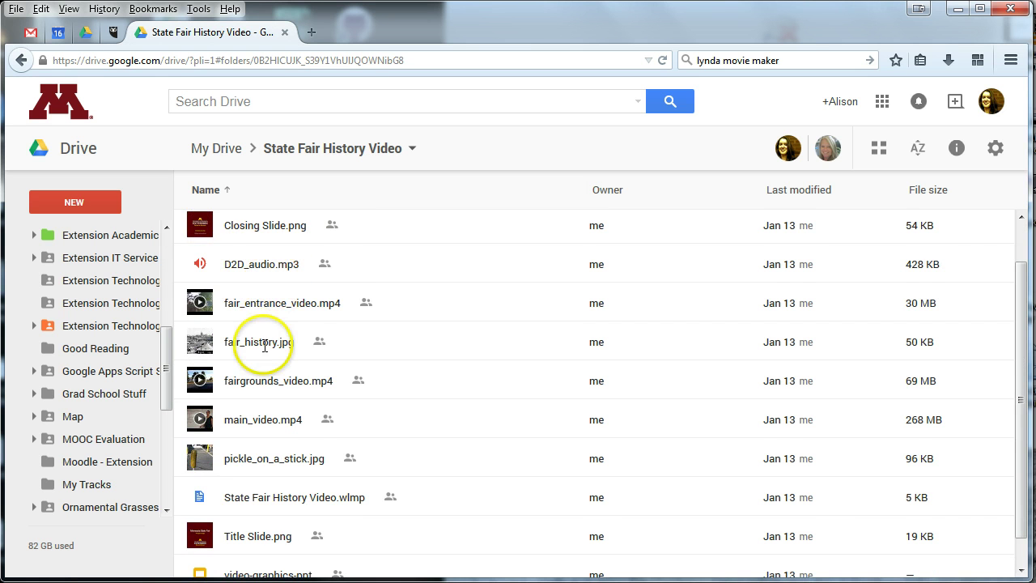
scroll(267, 243, up, 1)
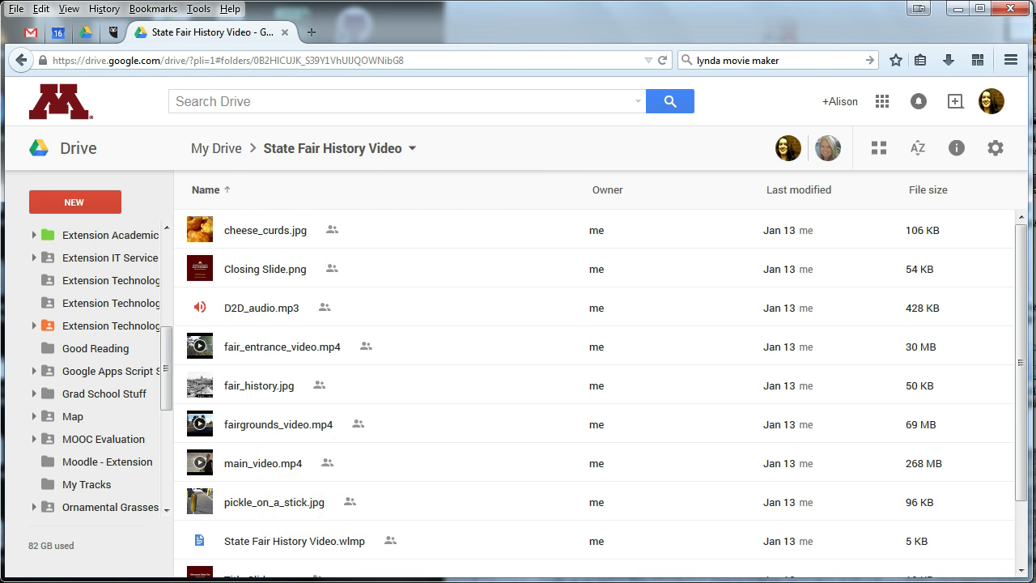
click(76, 513)
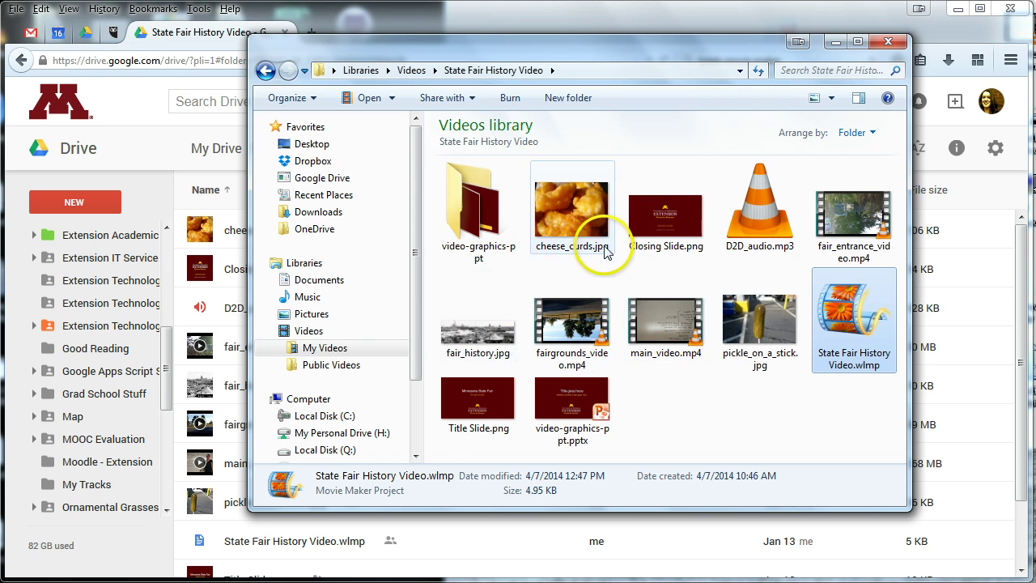
mouse_move(750, 252)
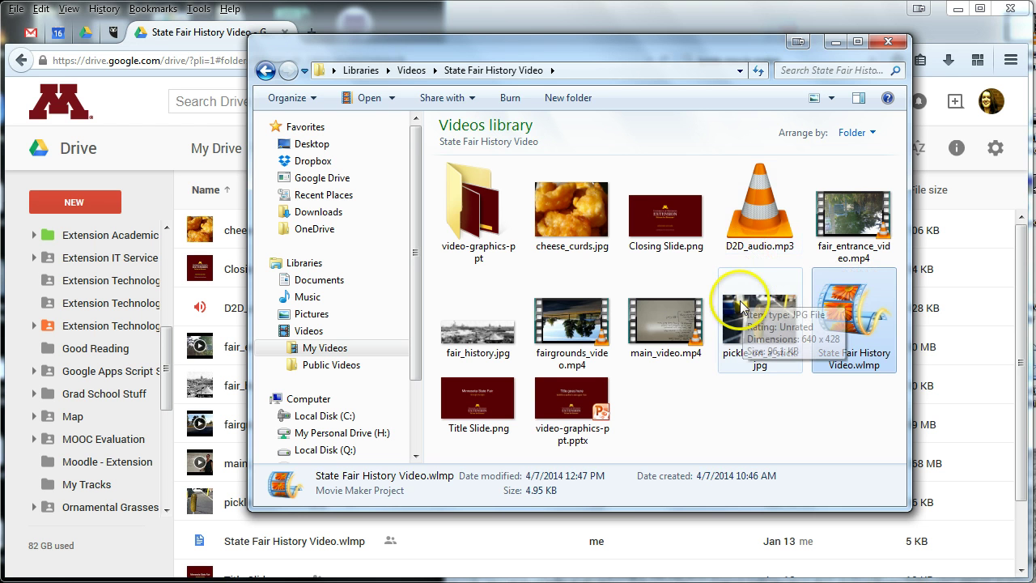
click(764, 417)
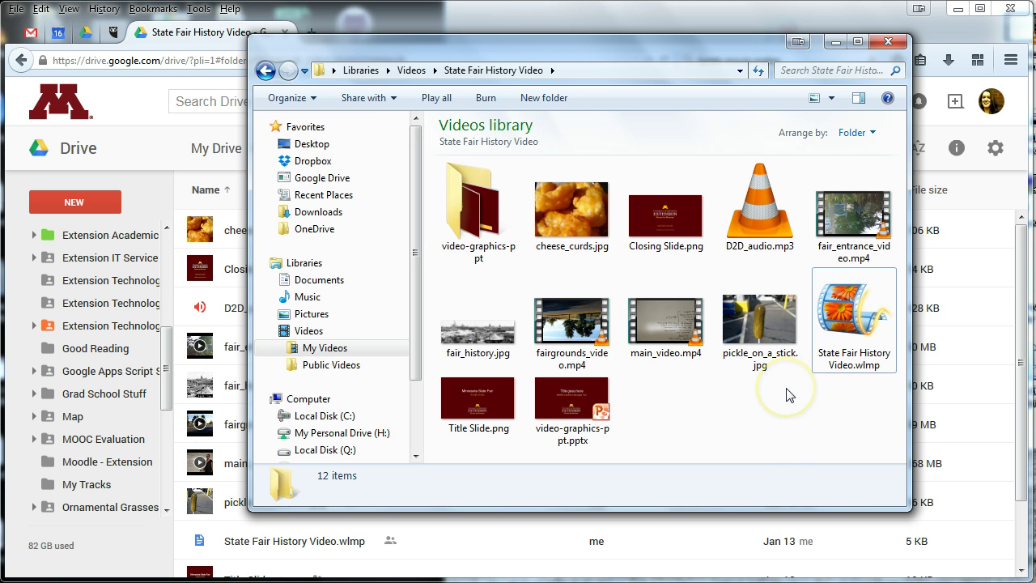
- Open State Fair History Video.wlmp and start fixing the first clip flagged as missing
double_click(853, 348)
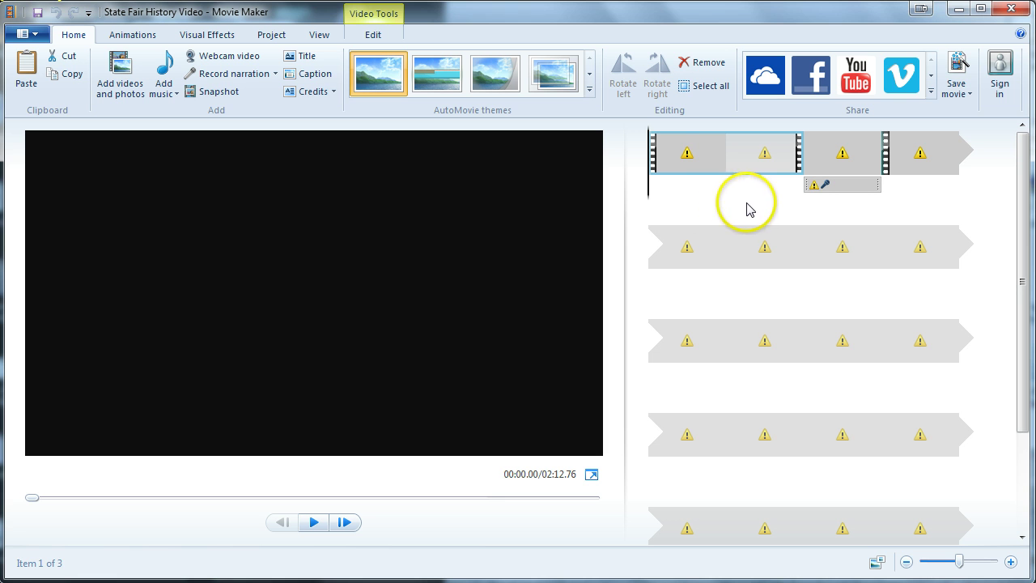
mouse_move(711, 165)
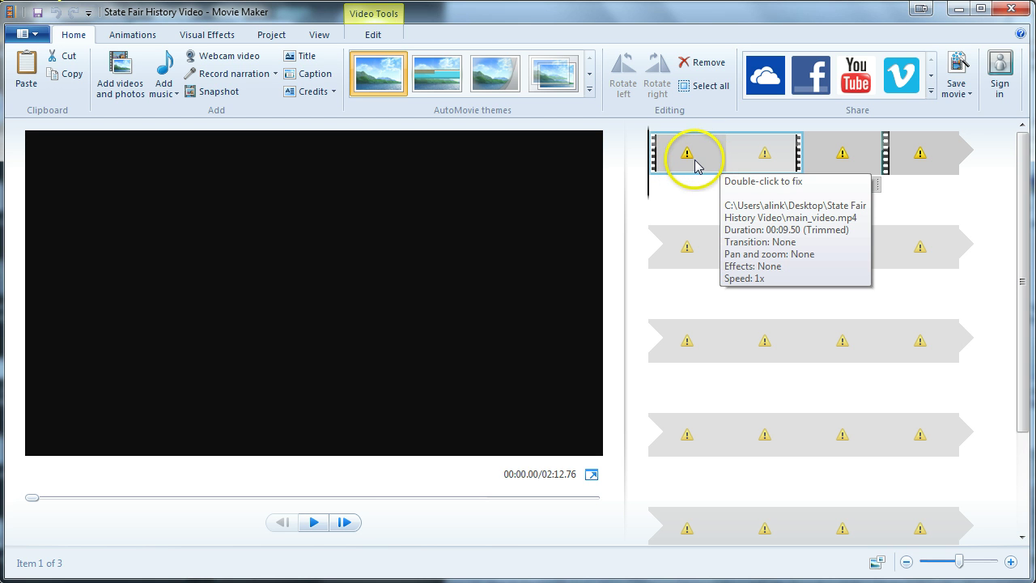
double_click(752, 164)
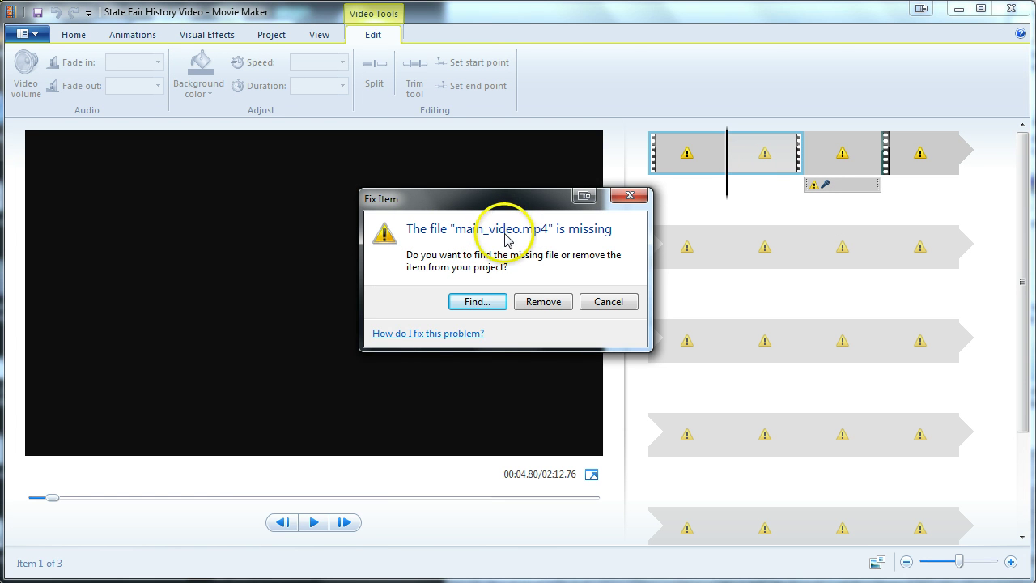
- Use Find... to point the missing clip at main_video.mp4 in the State Fair History Video folder
click(489, 310)
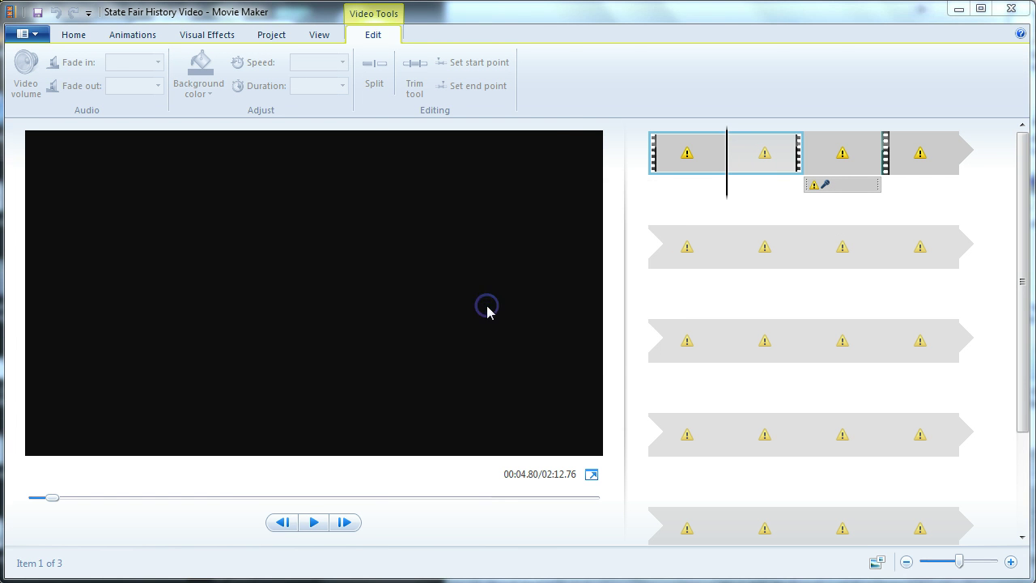
double_click(471, 163)
click(485, 174)
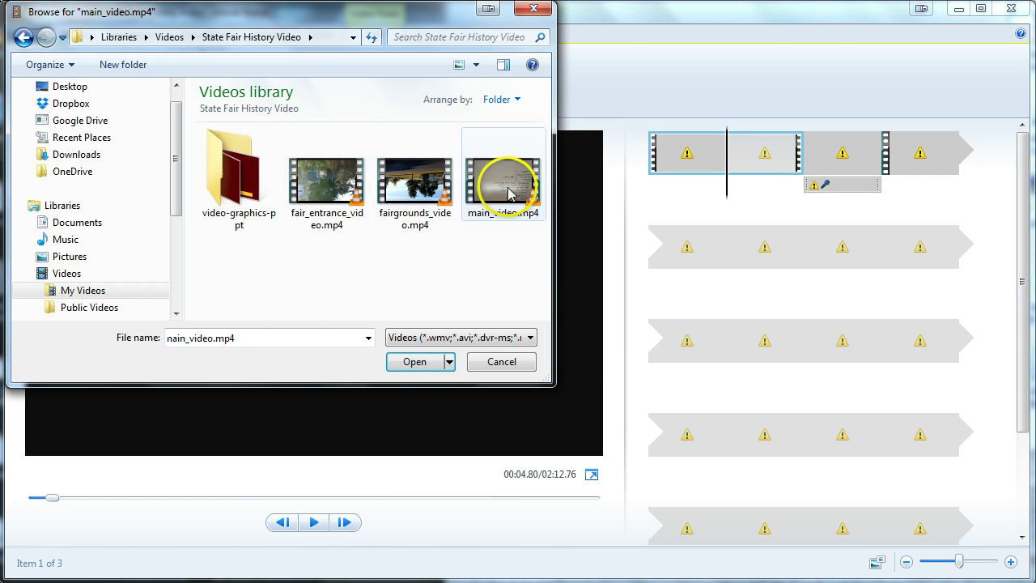
click(414, 362)
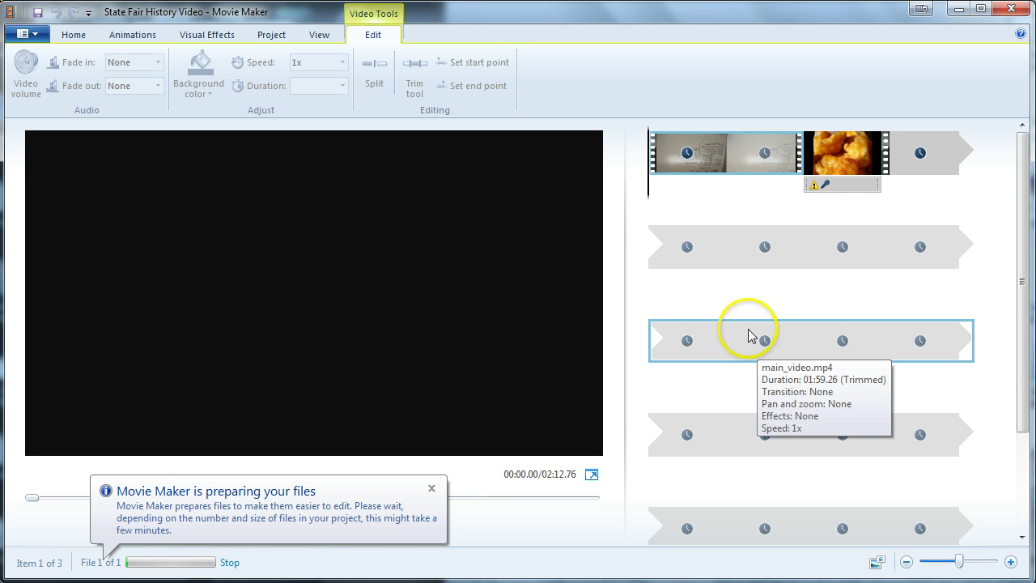
scroll(791, 314, down, 1)
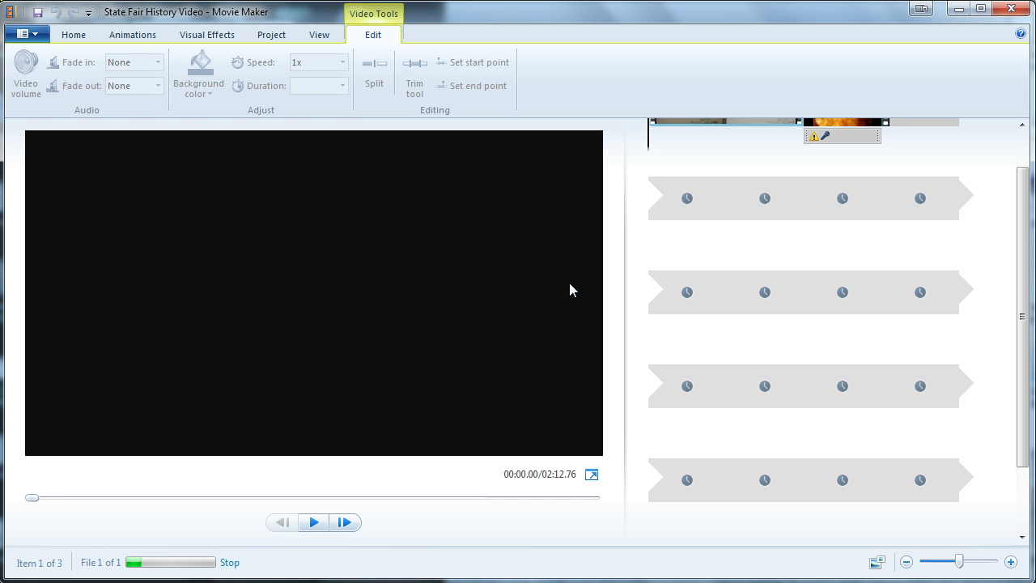
drag(1024, 226, 1018, 172)
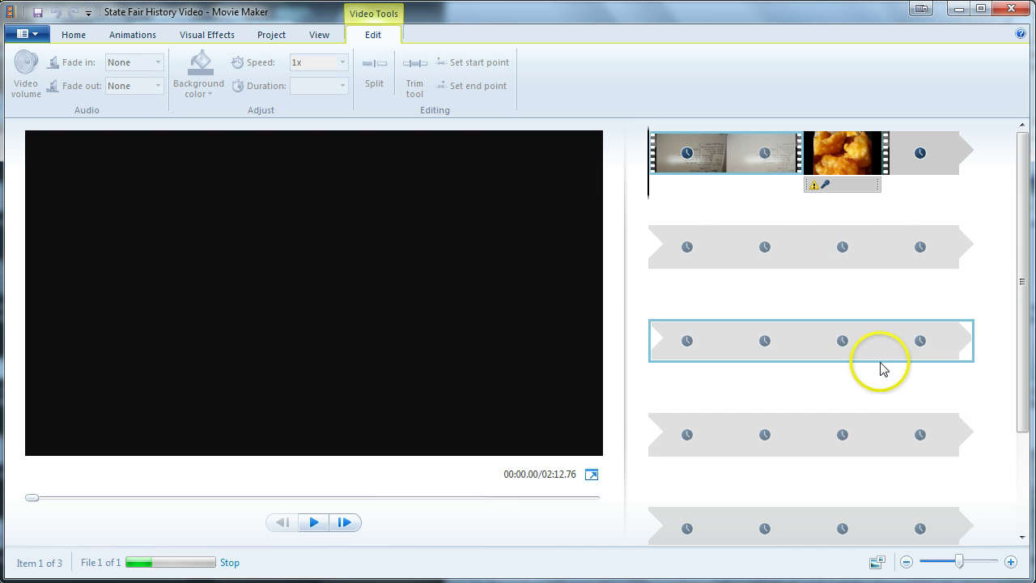
drag(1019, 235, 1018, 269)
click(730, 351)
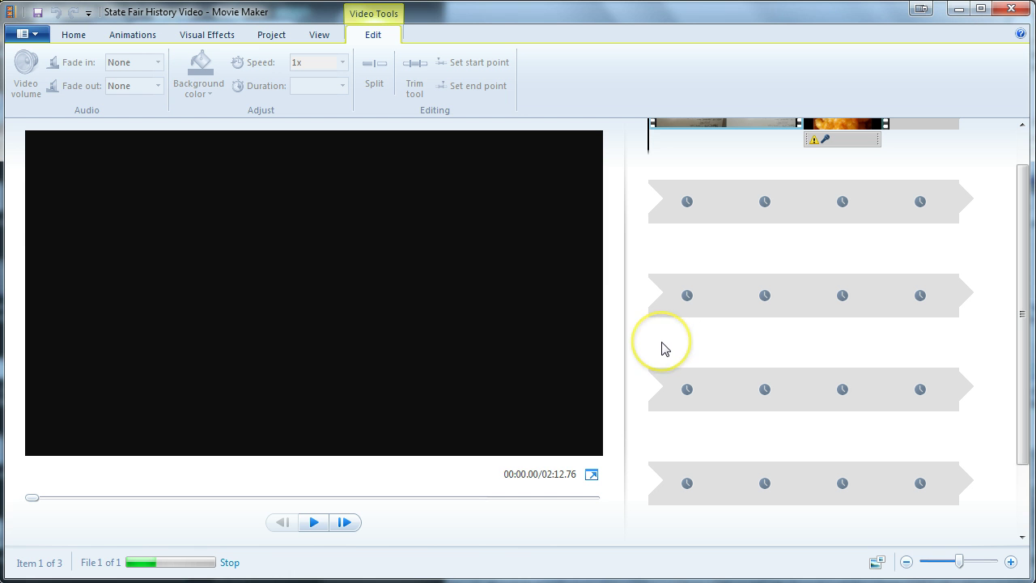
- Open Movie Maker's application menu of project file commands
click(28, 36)
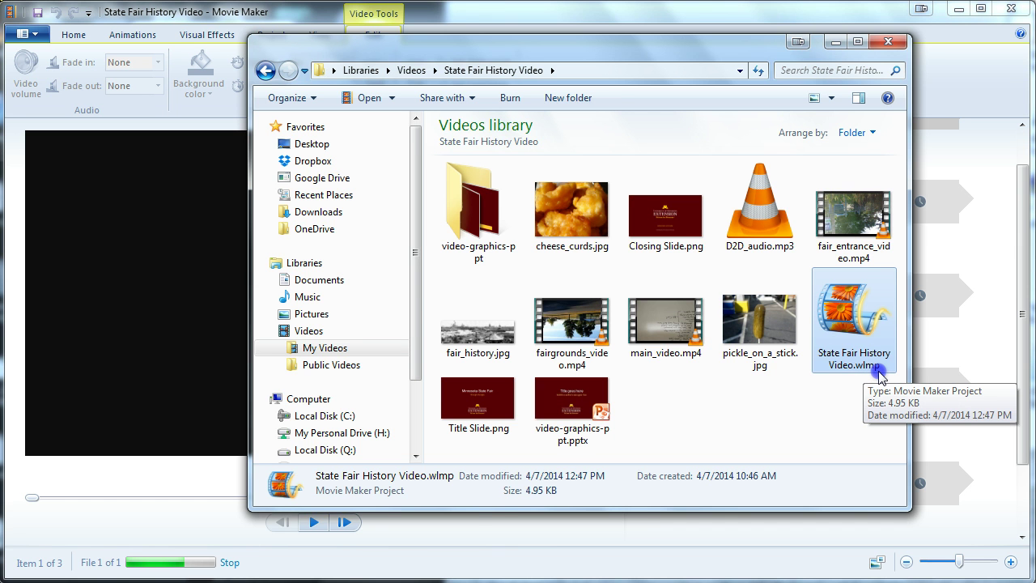
- Deselect the files, minimize the Explorer folder window, and reopen Movie Maker's project menu
click(723, 432)
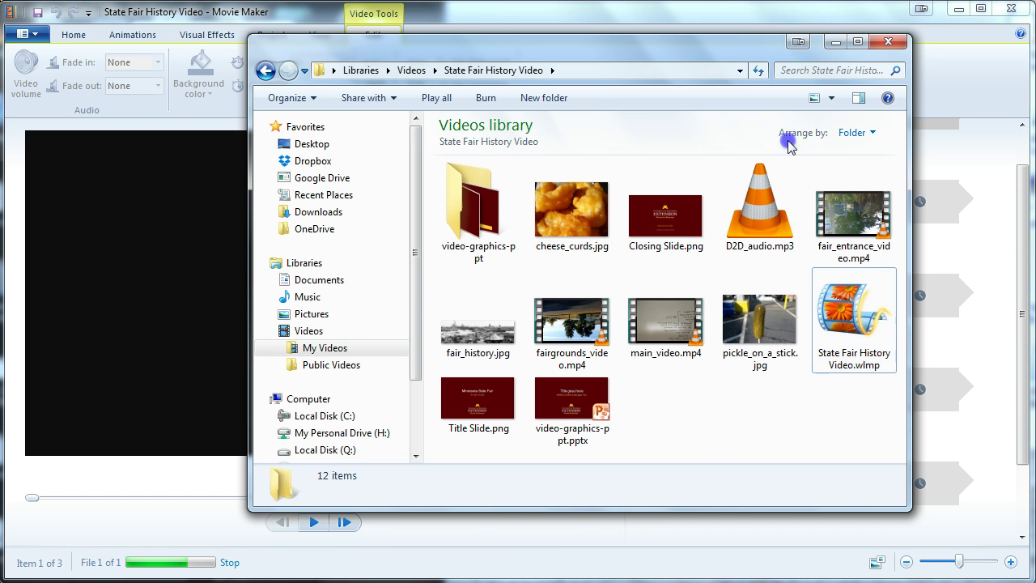
click(835, 41)
click(22, 34)
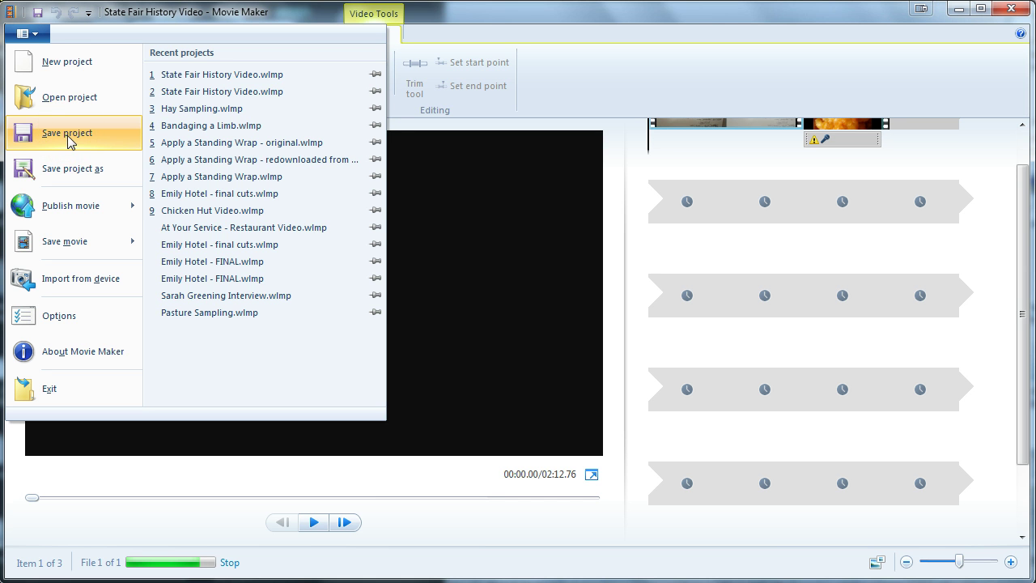
- Save the State Fair History Video project from the application menu until its thumbnails reload
click(68, 138)
click(68, 136)
click(68, 136)
click(84, 148)
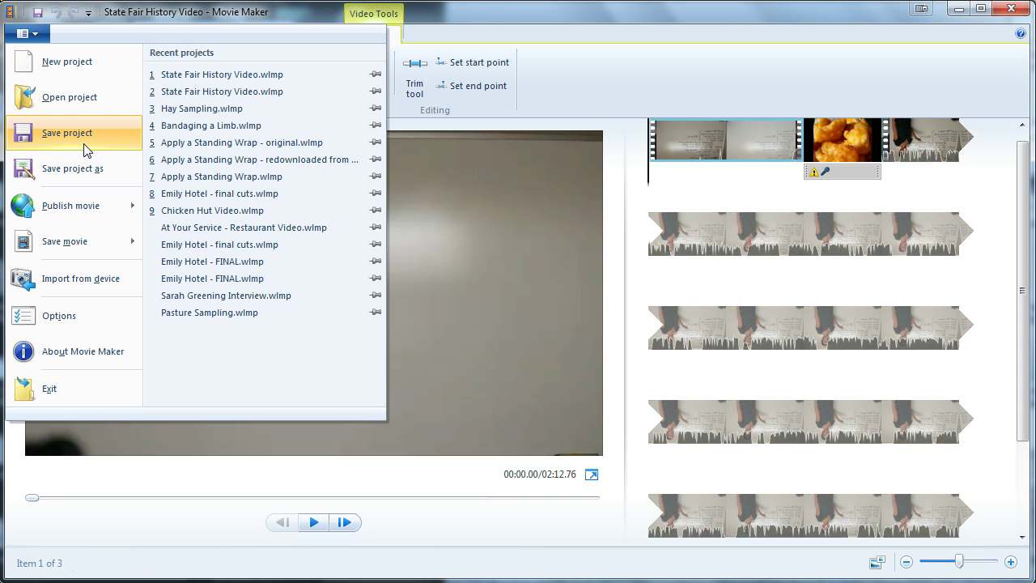
click(75, 138)
click(73, 144)
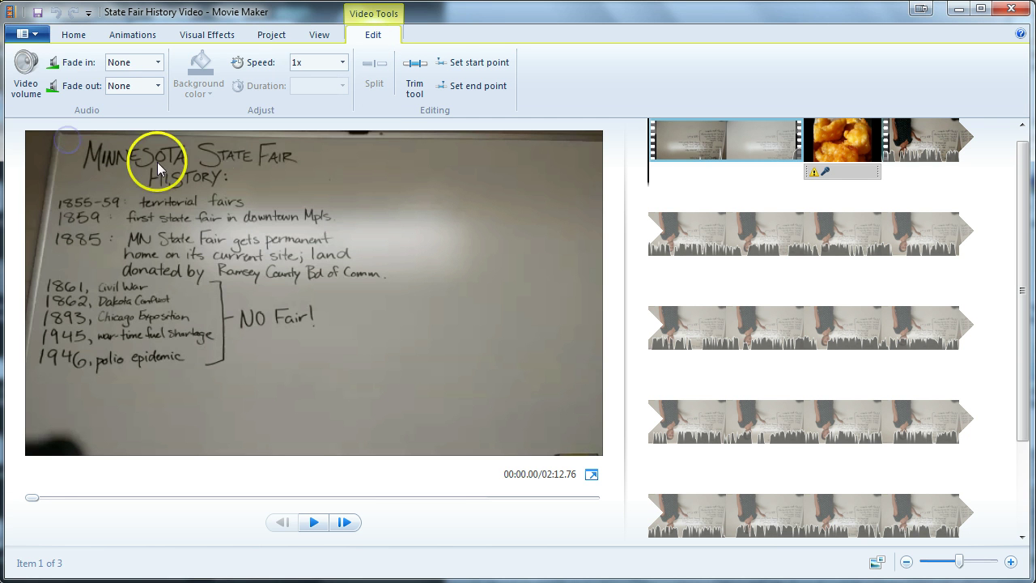
- Save the project again from the File menu, then reopen the File menu
click(32, 37)
click(49, 132)
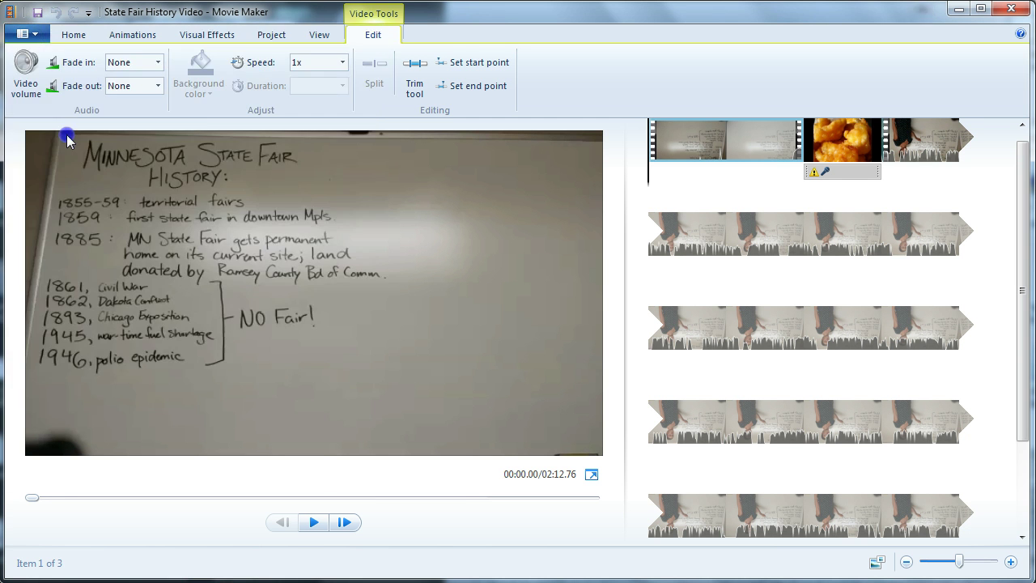
click(645, 255)
click(564, 346)
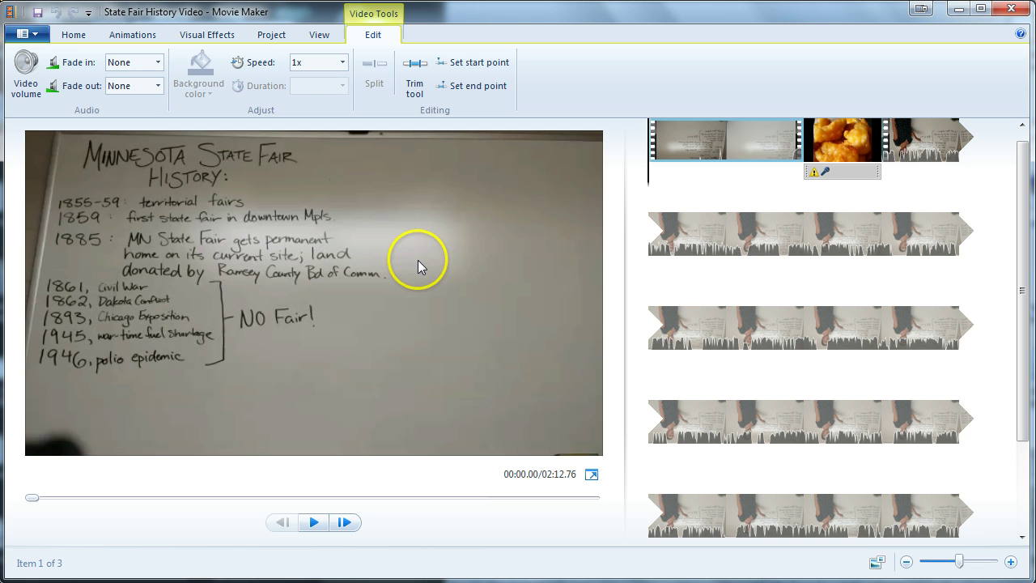
click(32, 34)
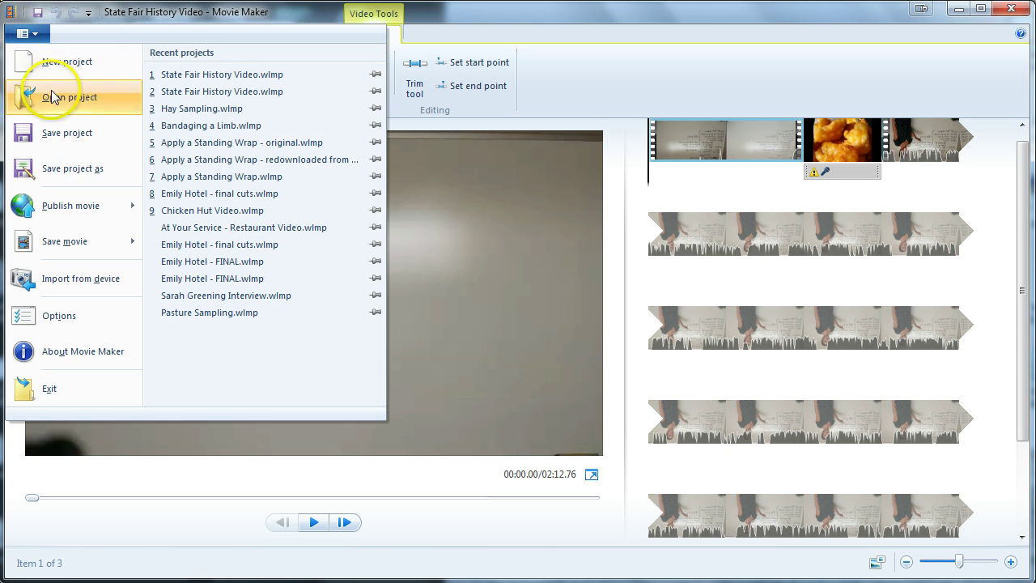
- Save the project and show the Save movie presets list, including Android (720p) and Burn a DVD
click(78, 139)
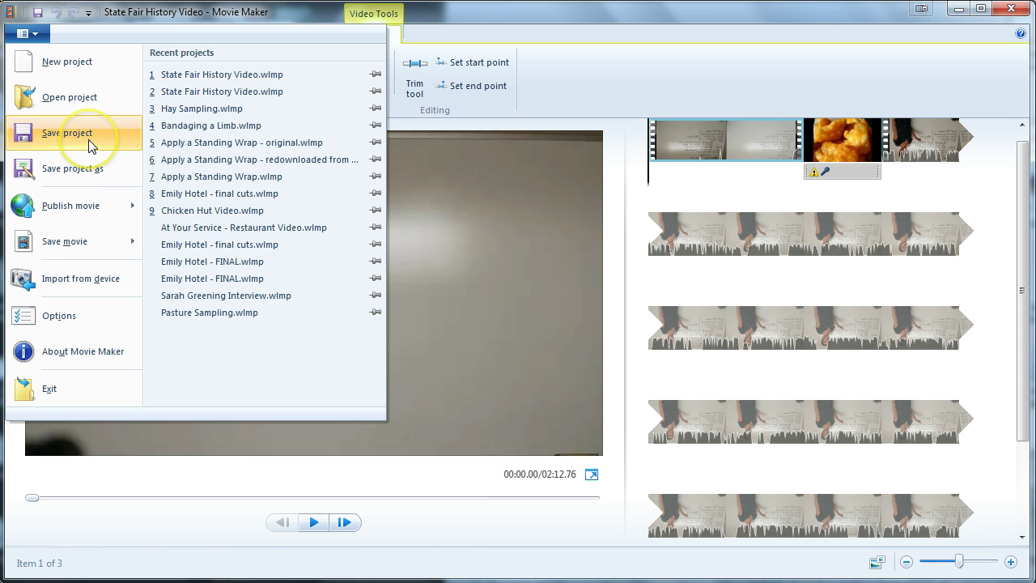
mouse_move(81, 256)
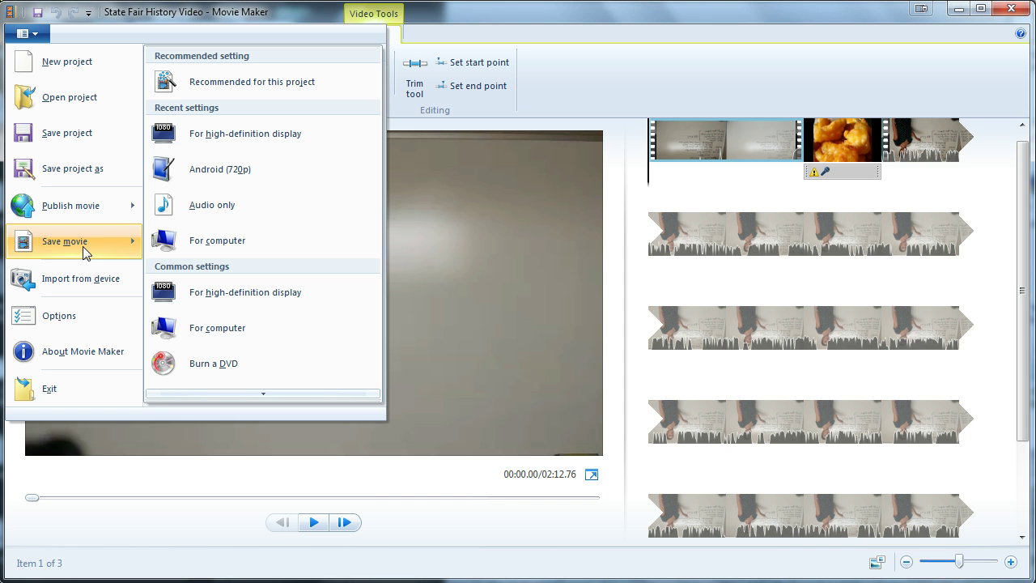
click(84, 249)
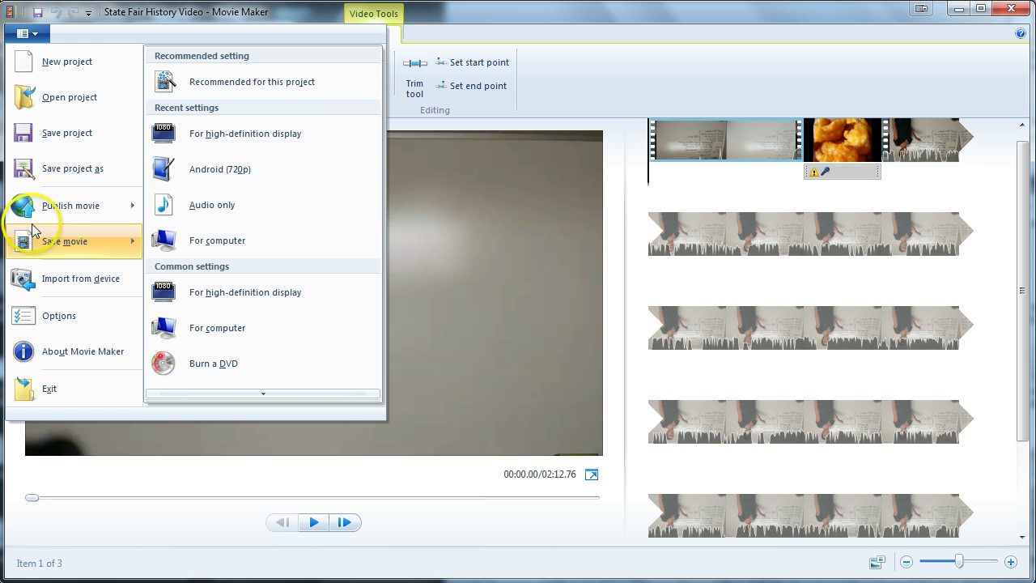
click(46, 242)
click(233, 247)
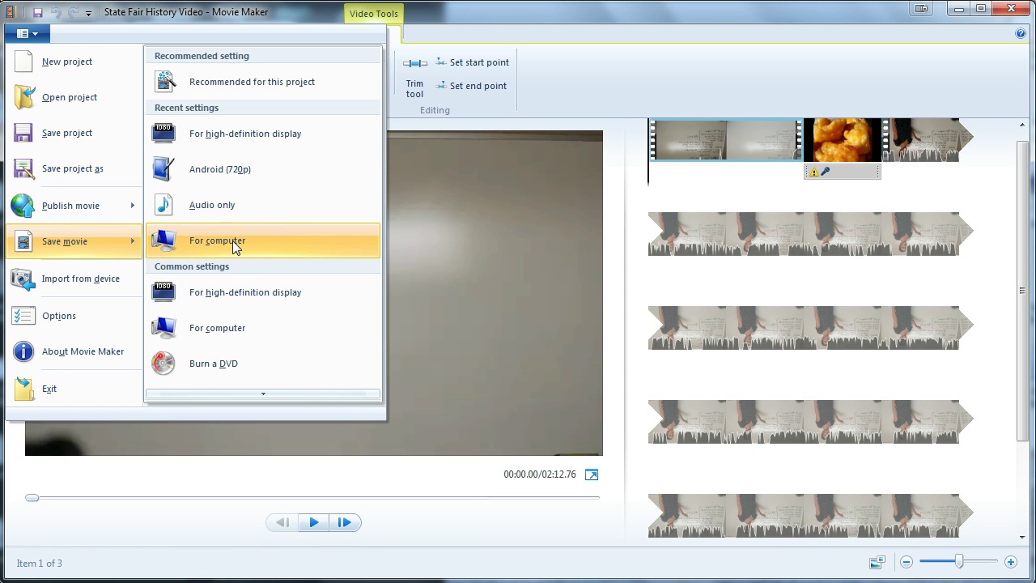
click(180, 255)
click(174, 245)
click(214, 250)
click(131, 243)
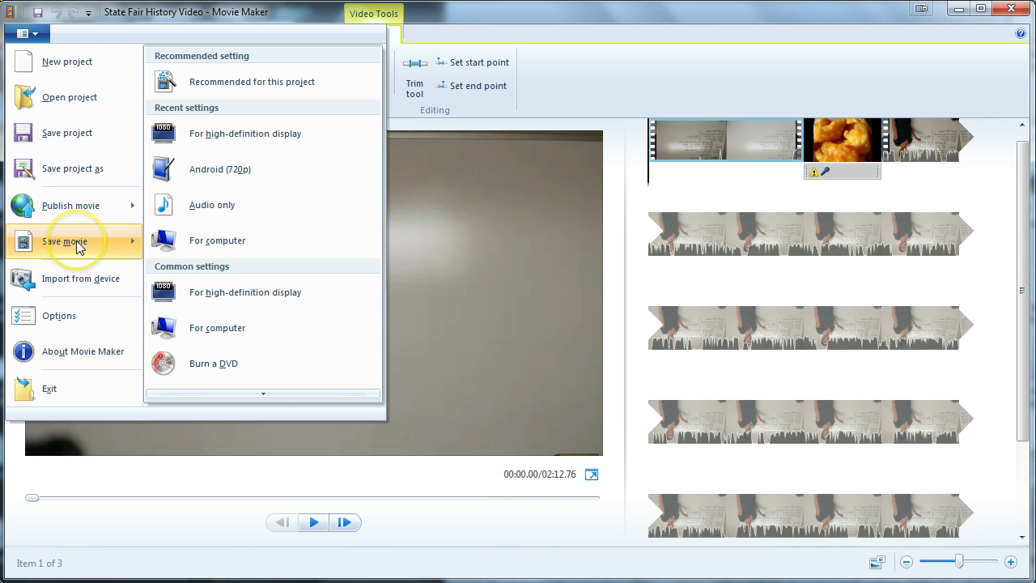
click(47, 250)
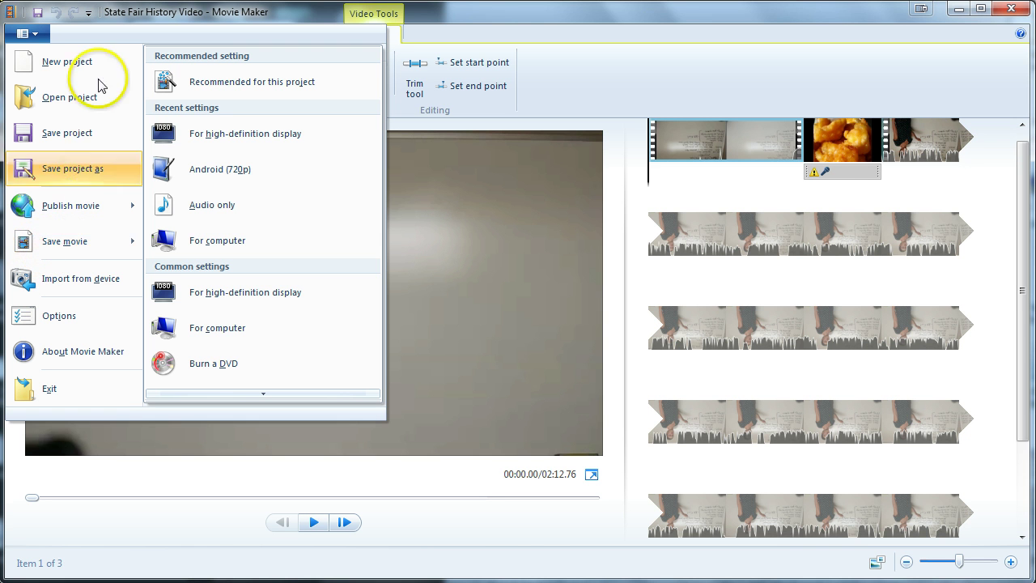
click(55, 245)
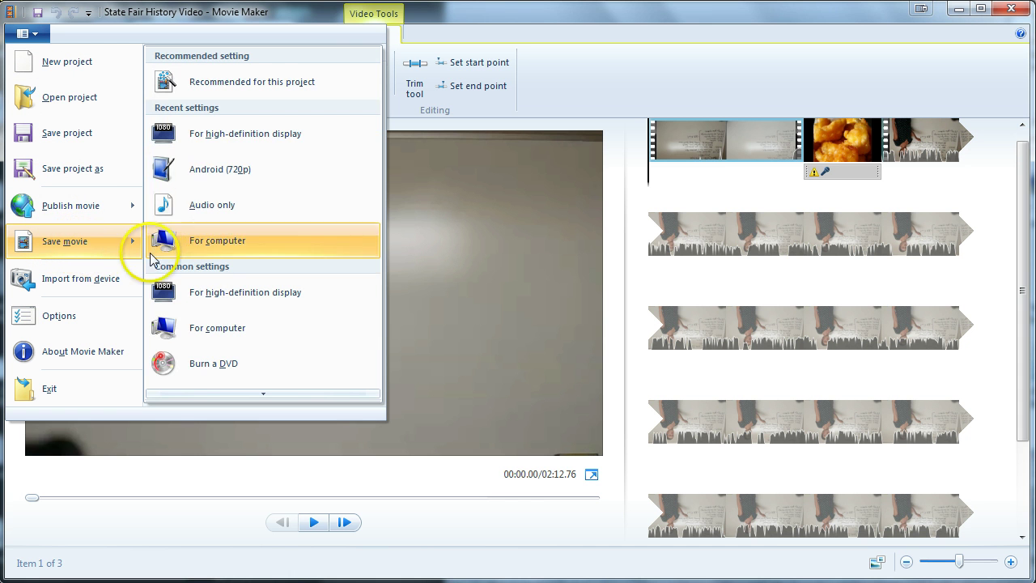
click(254, 147)
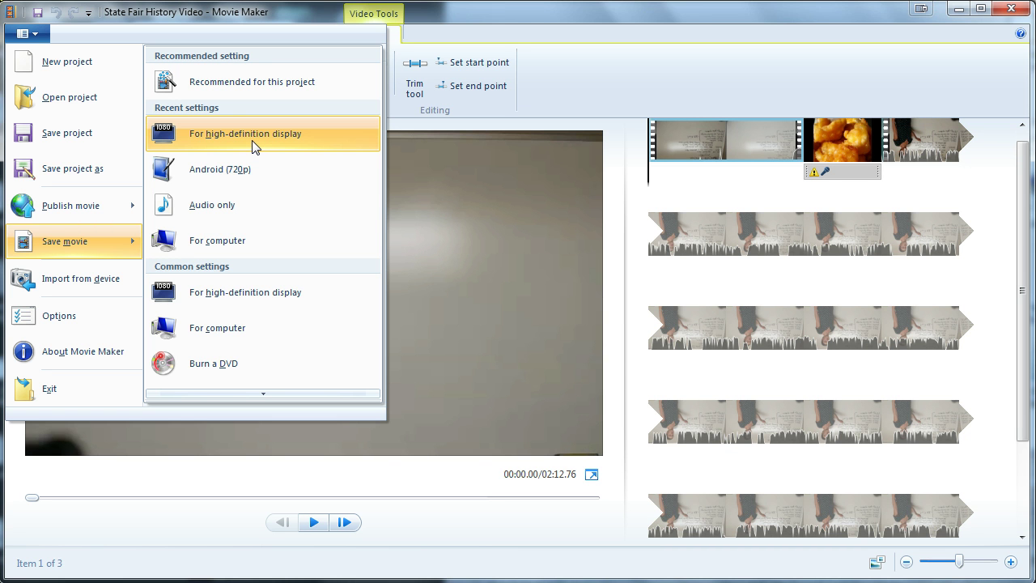
click(246, 143)
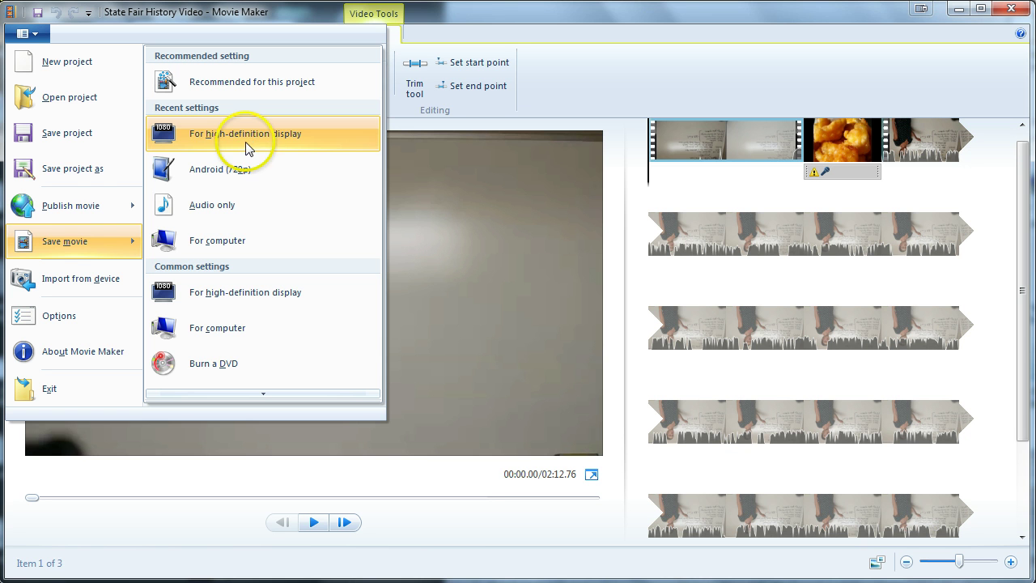
click(89, 254)
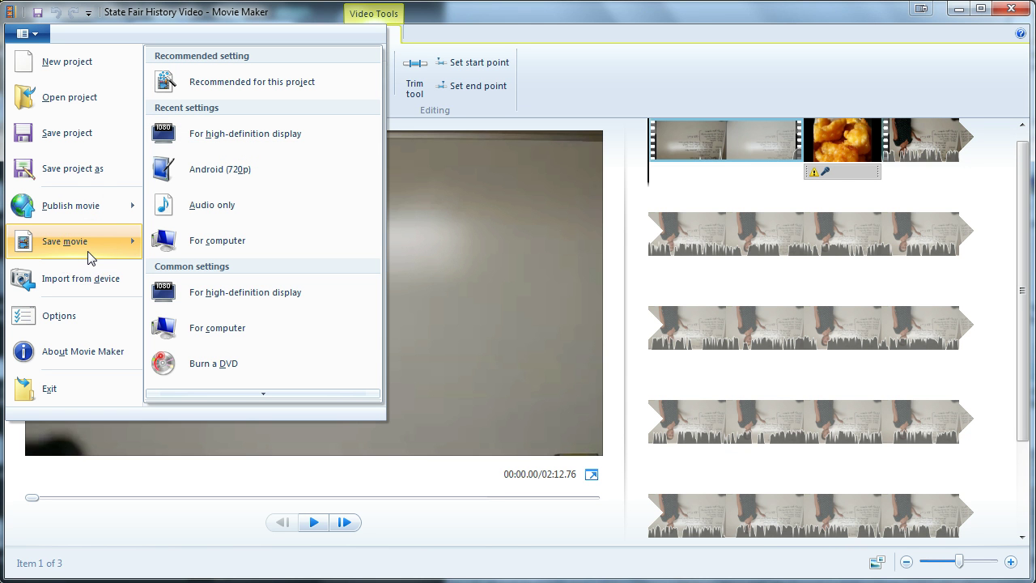